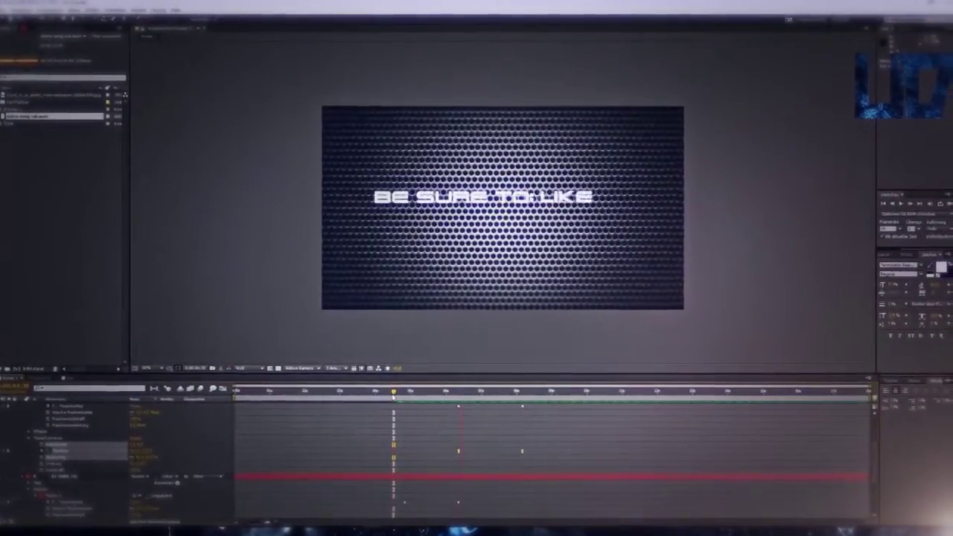
Step: Set the mask path and position keyframes of the LIKE and COMMENT layers so COMMENT slides in directly after LIKE
{"action": "right_click", "coordinate": [461, 403]}
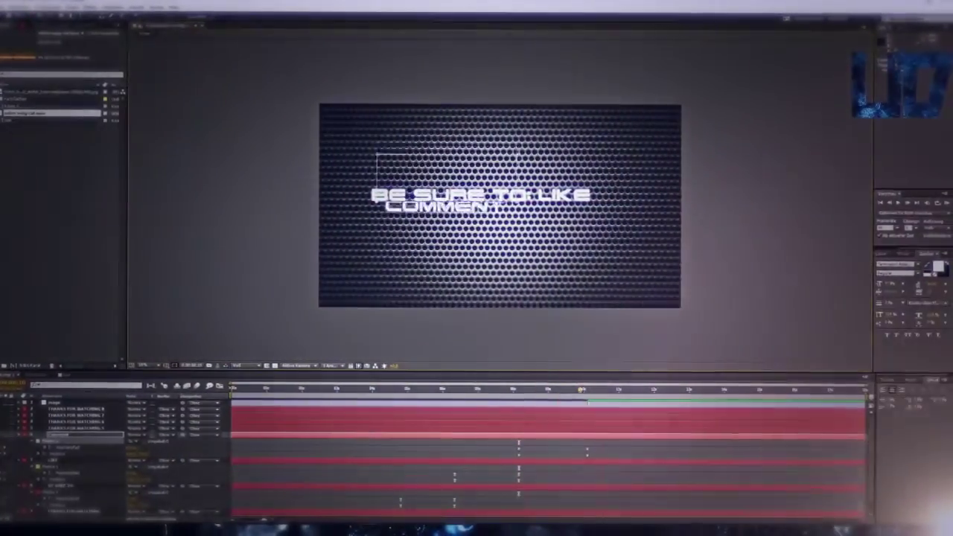
{"action": "left_click", "coordinate": [589, 452]}
{"action": "left_click", "coordinate": [475, 391]}
{"action": "mouse_move", "coordinate": [524, 450]}
{"action": "left_mouse_down"}
{"action": "mouse_move", "coordinate": [509, 450]}
{"action": "mouse_move", "coordinate": [542, 451]}
{"action": "left_mouse_up"}
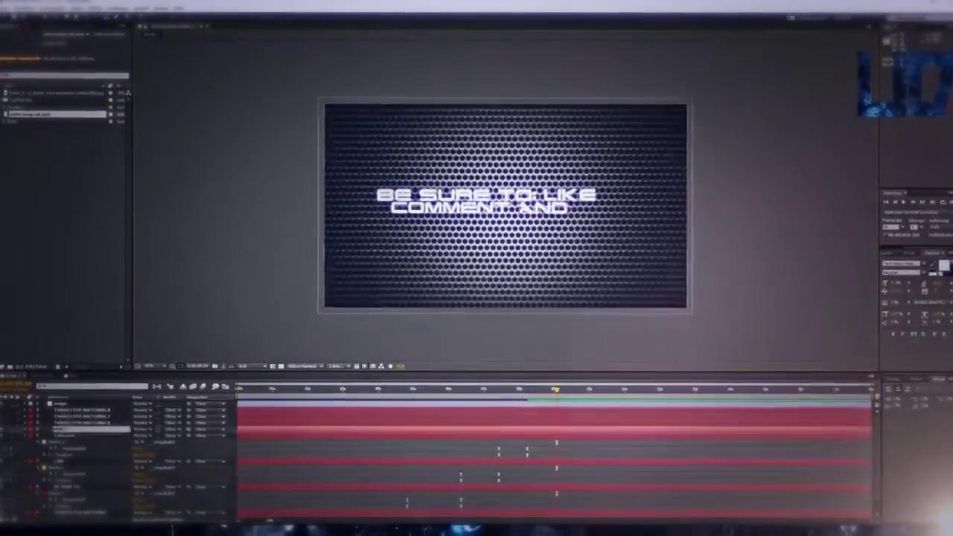
Step: Keyframe the mask path and position of the AND layer so the word is revealed right after COMMENT
{"action": "left_click", "coordinate": [90, 432]}
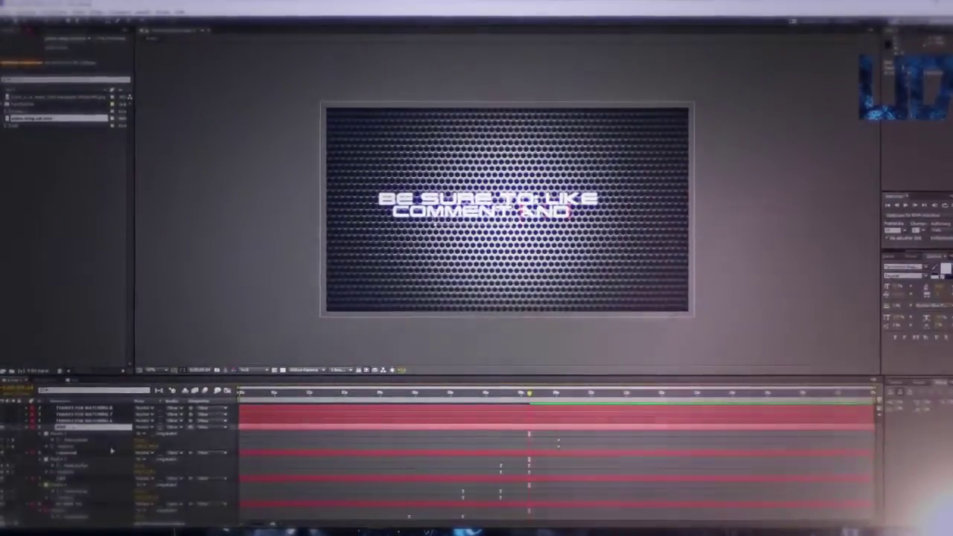
{"action": "key", "text": "u"}
{"action": "key", "text": "j"}
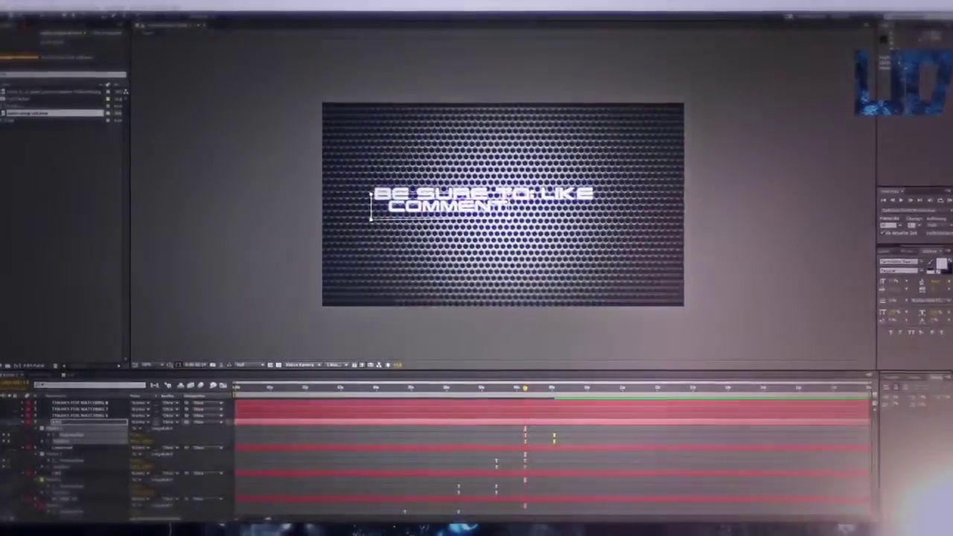
{"action": "key", "text": "j"}
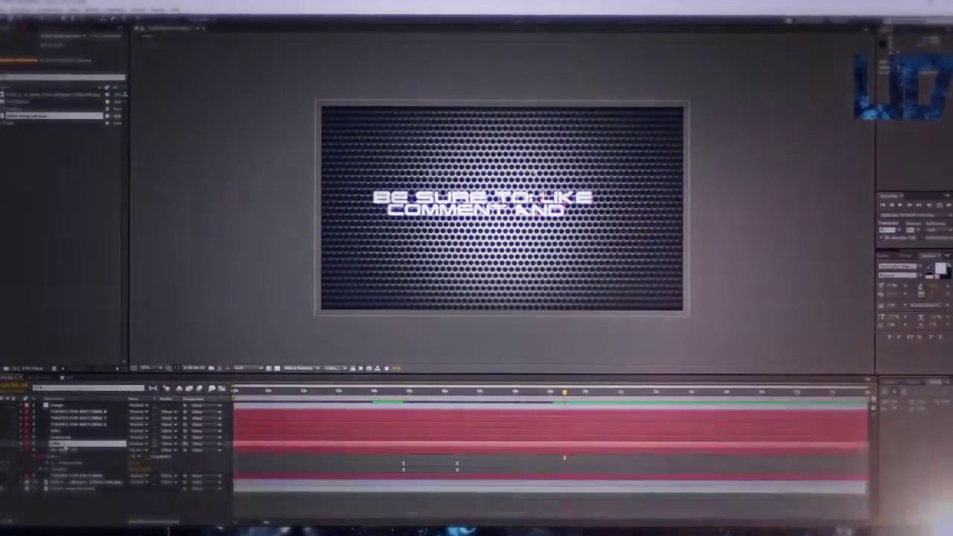
Step: Collapse the text layers' keyframes and set shared opacity keyframes that fade out all the words together
{"action": "key", "text": "u"}
{"action": "left_click", "coordinate": [86, 481]}
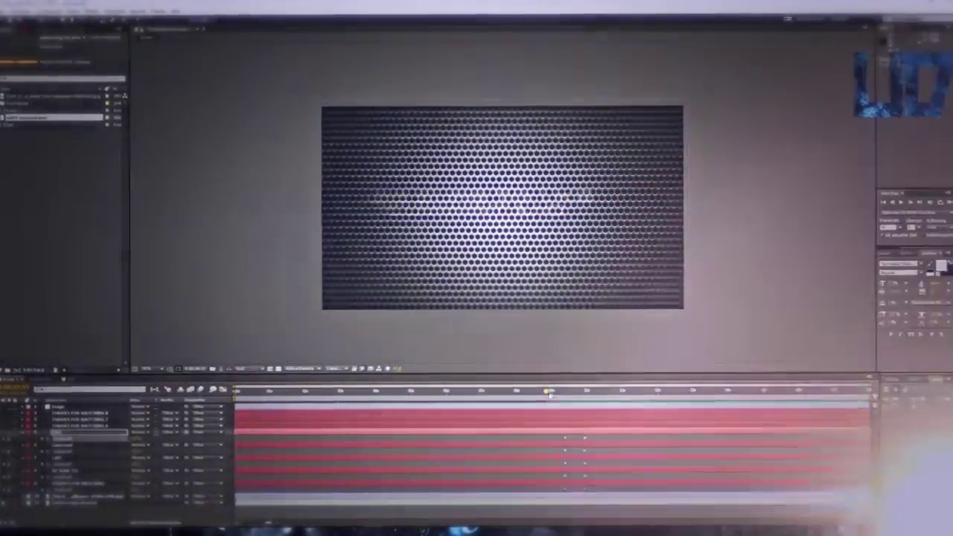
{"action": "mouse_move", "coordinate": [549, 393]}
{"action": "left_mouse_down"}
{"action": "mouse_move", "coordinate": [515, 390]}
{"action": "mouse_move", "coordinate": [564, 390]}
{"action": "left_mouse_up"}
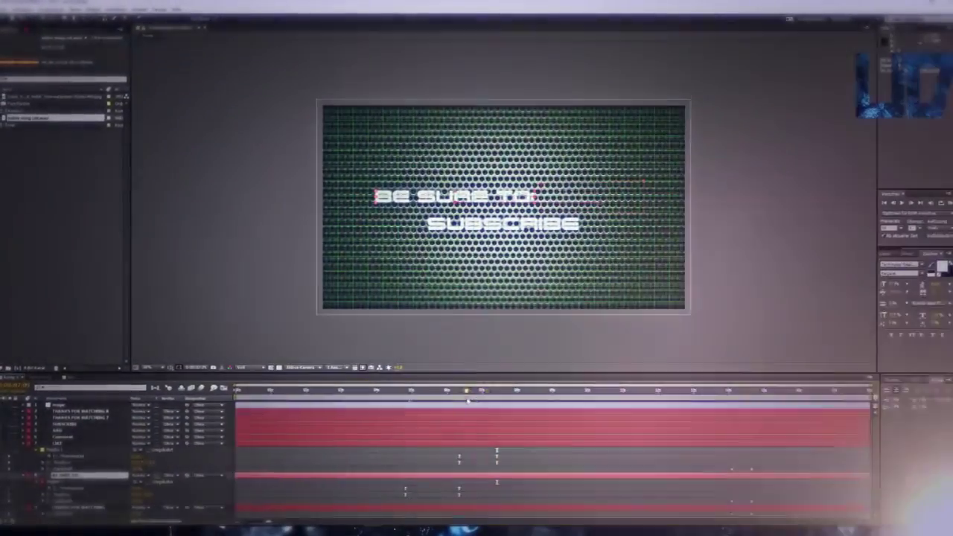
Step: Shift the end position of BE SURE TO: so the first line is centred above SUBSCRIBE, and check the animation
{"action": "left_click_drag", "start_coordinate": [468, 401], "coordinate": [459, 402]}
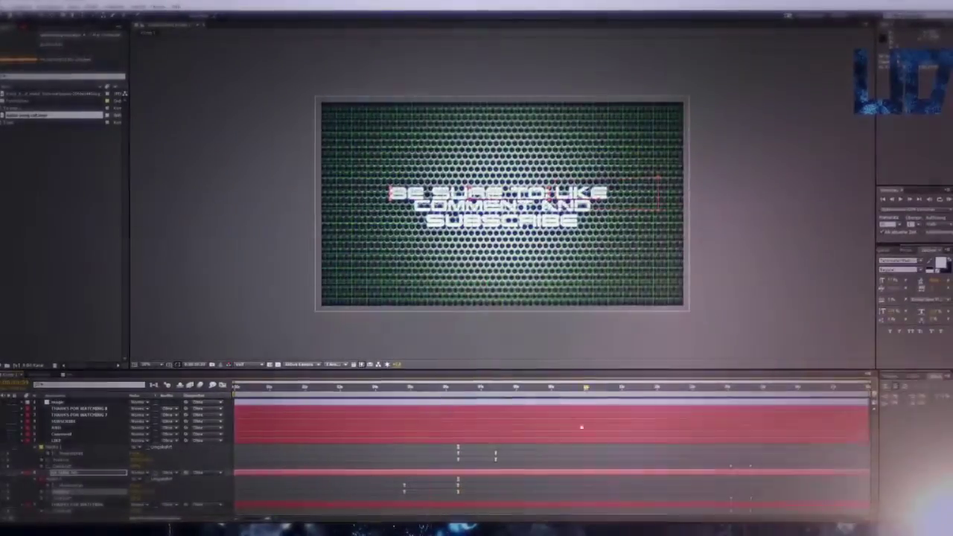
{"action": "left_click", "coordinate": [404, 394]}
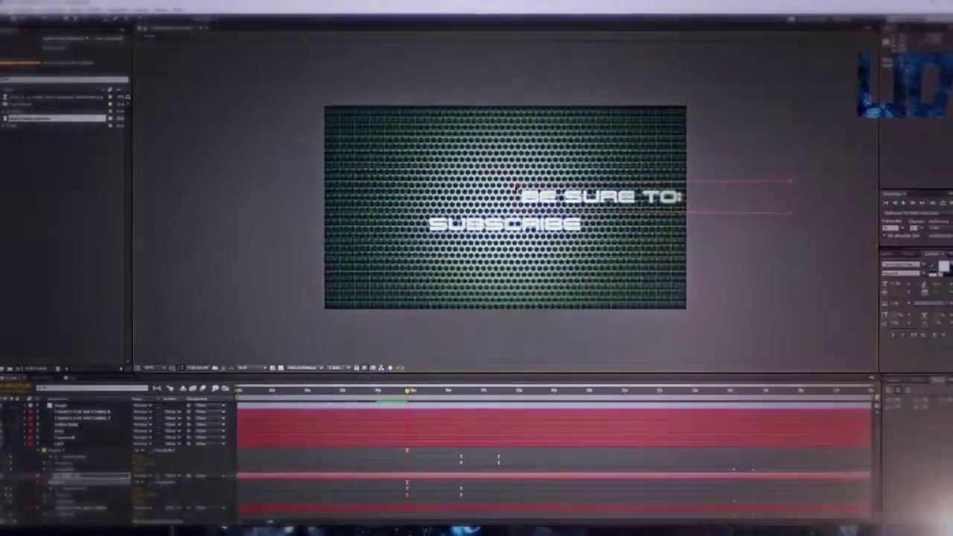
{"action": "left_click_drag", "start_coordinate": [407, 391], "coordinate": [428, 390]}
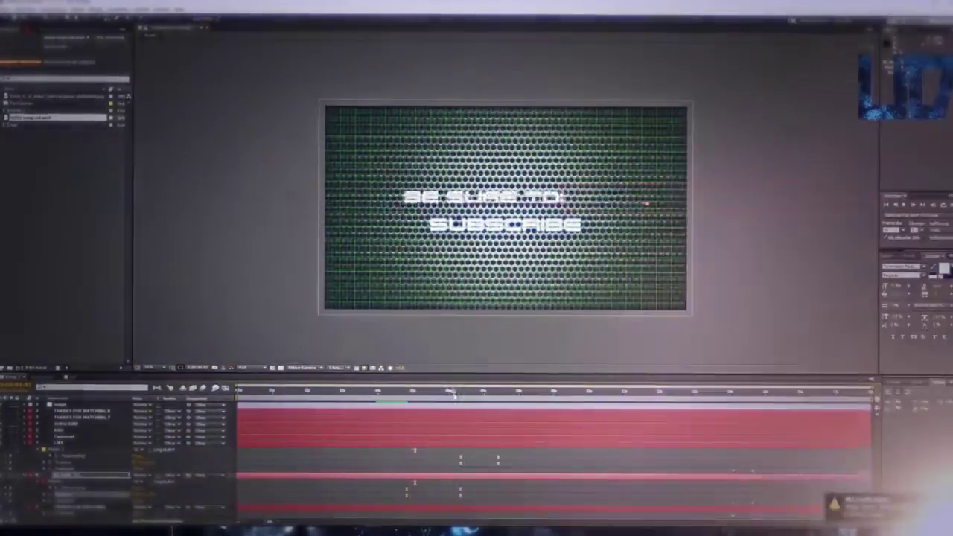
{"action": "mouse_move", "coordinate": [497, 392]}
{"action": "left_mouse_down"}
{"action": "mouse_move", "coordinate": [402, 392]}
{"action": "mouse_move", "coordinate": [493, 392]}
{"action": "left_mouse_up"}
Step: Animate SUBSCRIBE letter by letter with a text animator by keyframing its range selector's offset, and preview it
{"action": "left_click", "coordinate": [41, 423]}
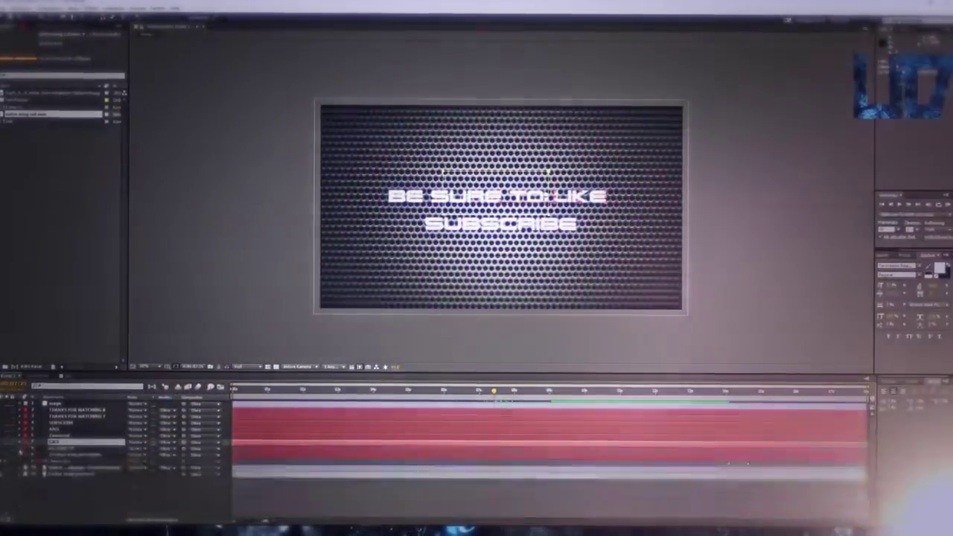
{"action": "left_click", "coordinate": [175, 430]}
{"action": "left_click", "coordinate": [237, 337]}
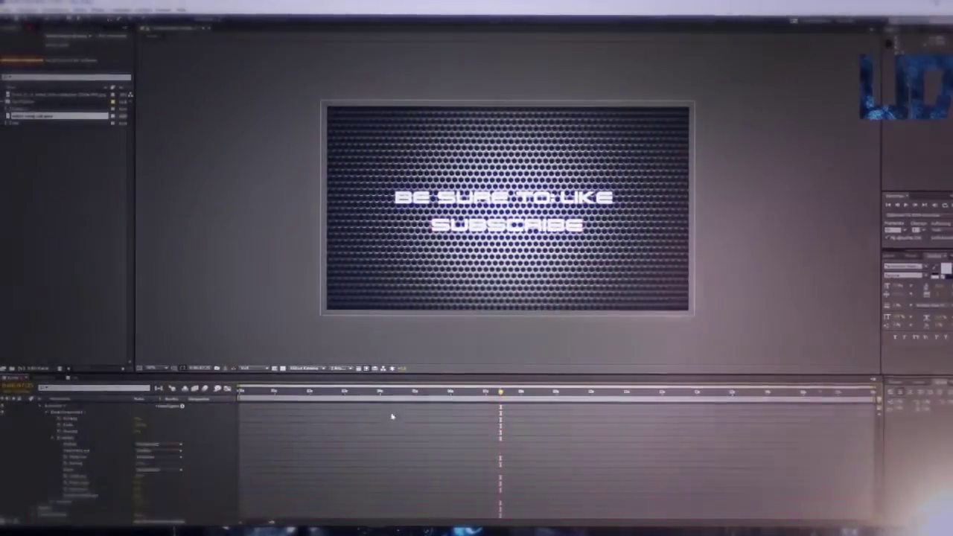
{"action": "left_click", "coordinate": [564, 390]}
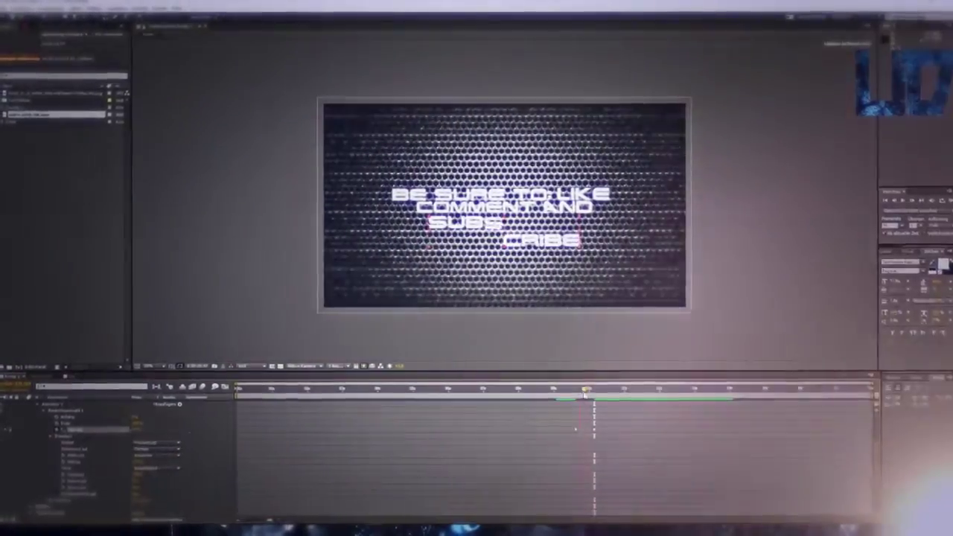
{"action": "left_click", "coordinate": [154, 451]}
{"action": "left_click", "coordinate": [149, 481]}
{"action": "key", "text": "space"}
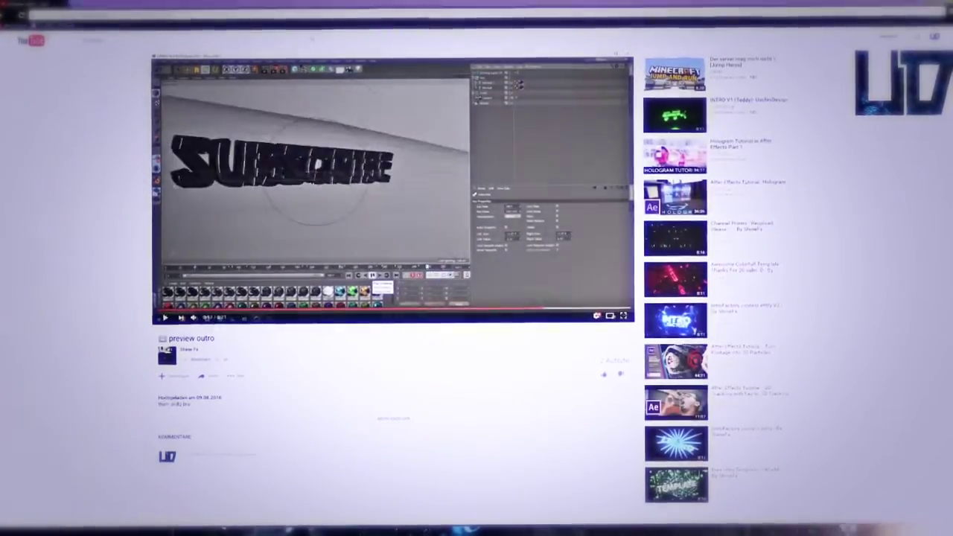
{"action": "scroll", "coordinate": [621, 414], "scroll_direction": "down", "scroll_amount": 2}
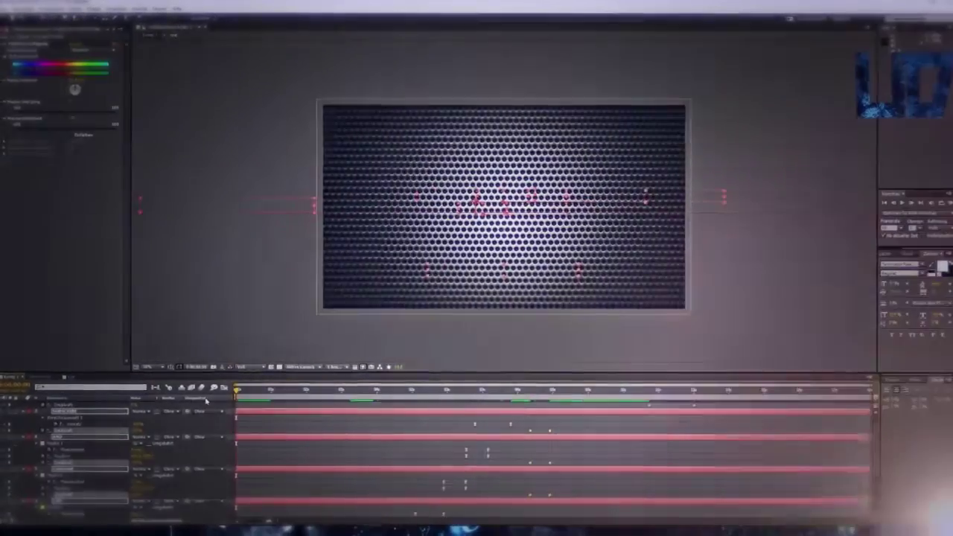
Step: Repeat the reveal keyframes time-reversed on the COMMENT, LIKE and BE SURE TO: layers so the words slide back out, and preview the result
{"action": "scroll", "coordinate": [551, 454], "scroll_direction": "down", "scroll_amount": 3}
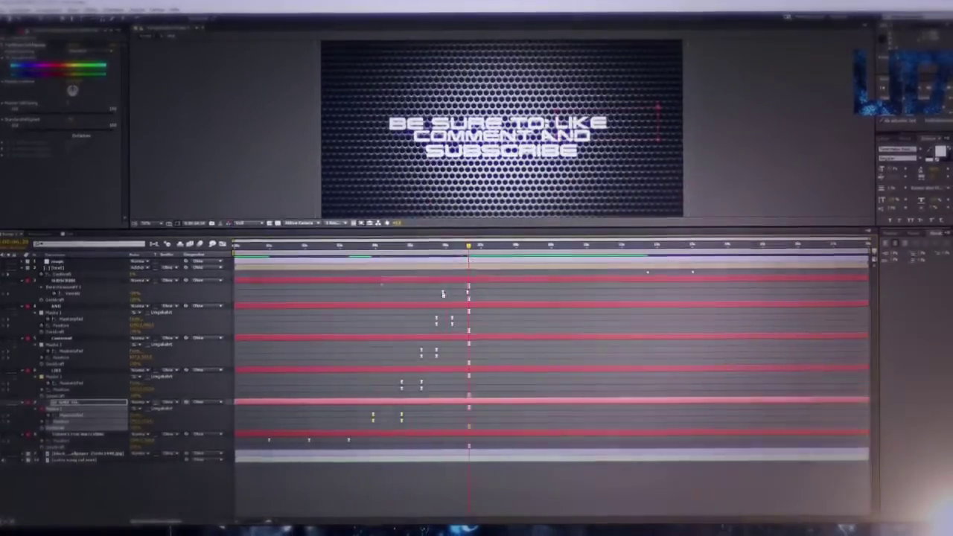
{"action": "right_click", "coordinate": [524, 353]}
{"action": "left_click", "coordinate": [566, 387]}
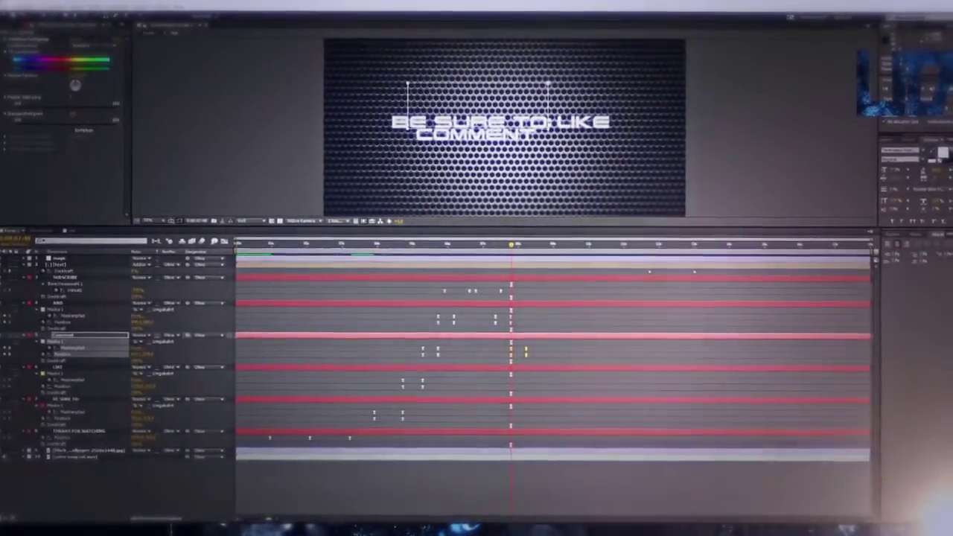
{"action": "right_click", "coordinate": [547, 387]}
{"action": "left_click", "coordinate": [580, 466]}
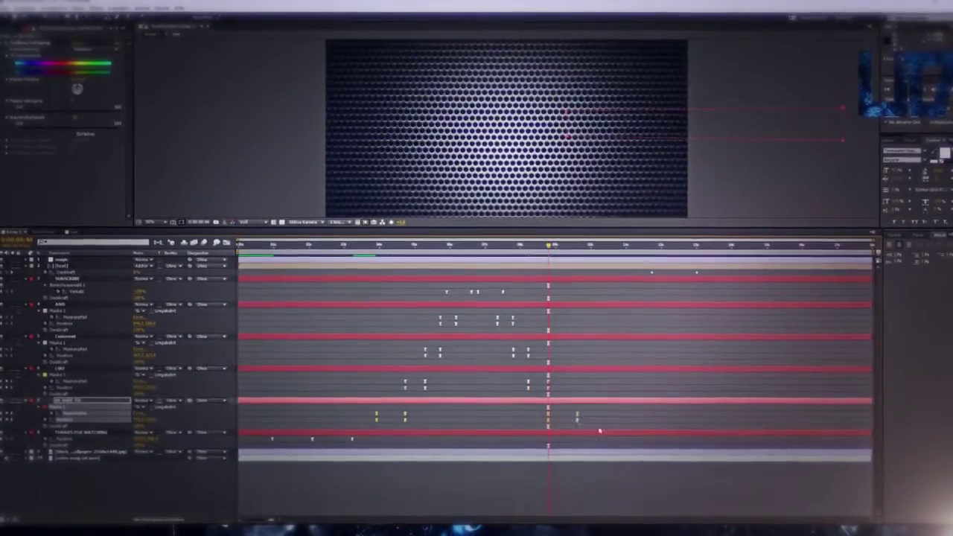
{"action": "right_click", "coordinate": [548, 421]}
{"action": "left_click", "coordinate": [589, 499]}
{"action": "key", "text": "space"}
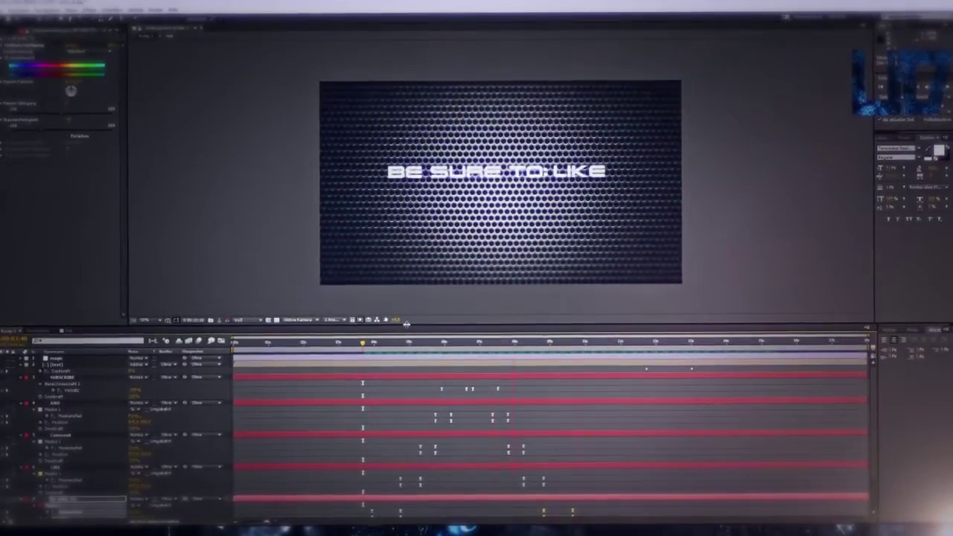
Step: Turn a duplicate of the BE SURE TO: layer into FOLLOW ME ON:, starting after the previous text, and retime its exit keyframes
{"action": "left_click", "coordinate": [587, 342]}
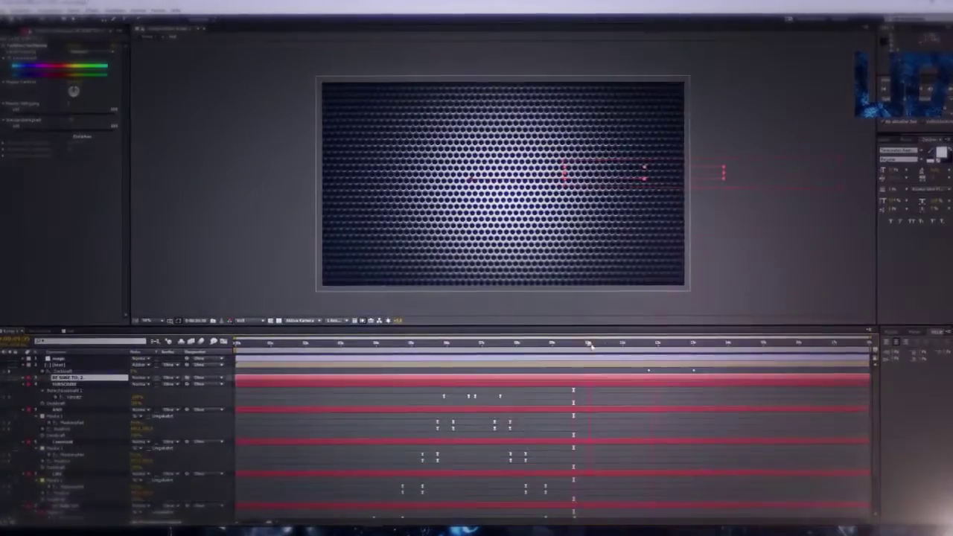
{"action": "mouse_move", "coordinate": [591, 345]}
{"action": "left_mouse_down"}
{"action": "mouse_move", "coordinate": [558, 344]}
{"action": "mouse_move", "coordinate": [596, 343]}
{"action": "left_mouse_up"}
{"action": "key", "text": "u"}
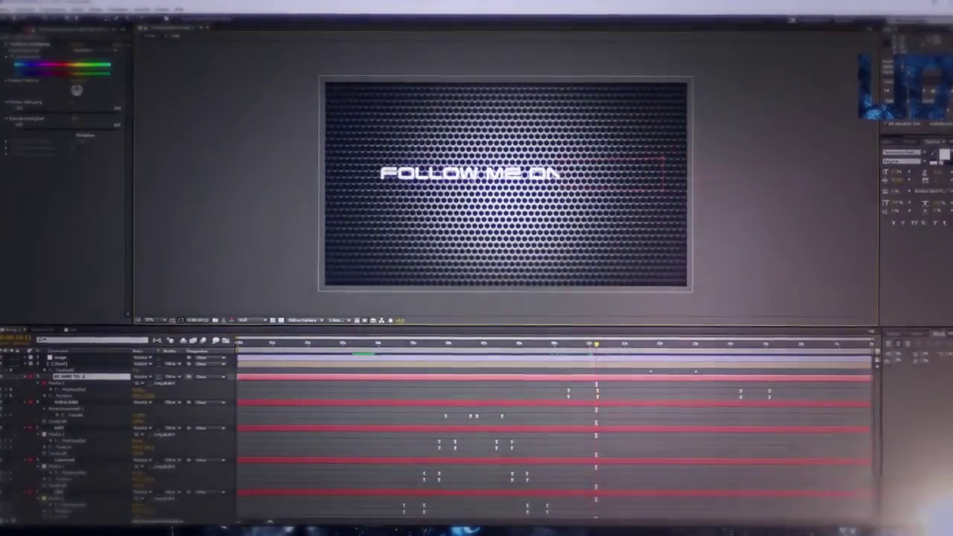
{"action": "key", "text": "j"}
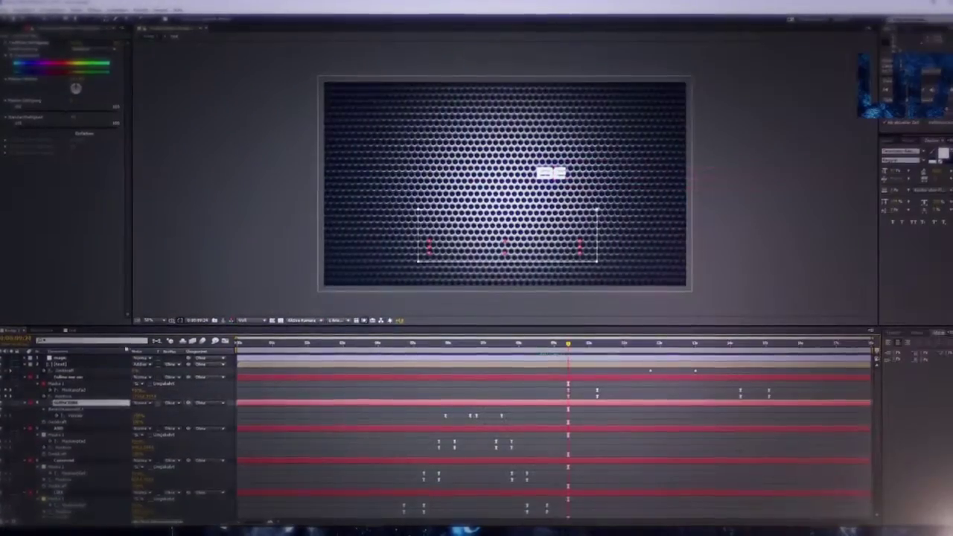
{"action": "key", "text": "k"}
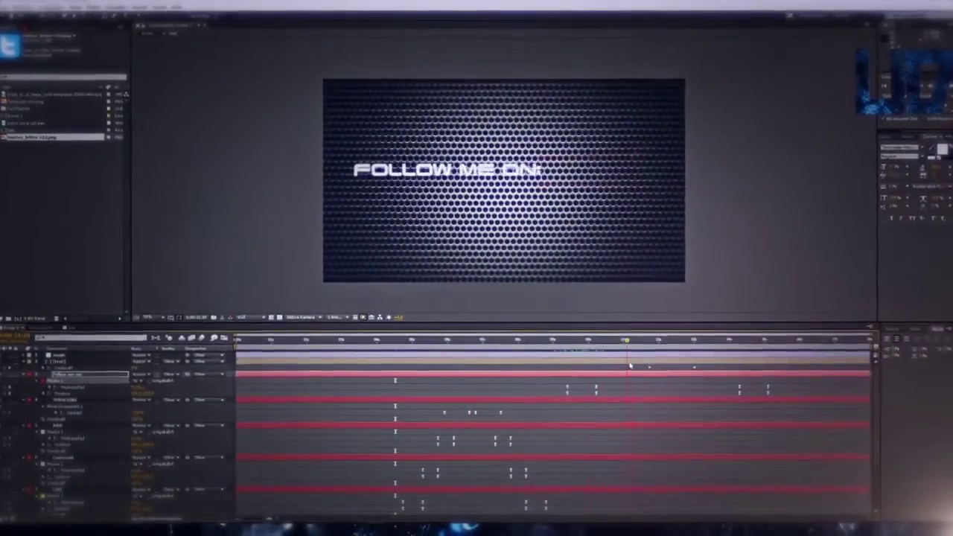
{"action": "left_click_drag", "start_coordinate": [734, 394], "coordinate": [793, 382]}
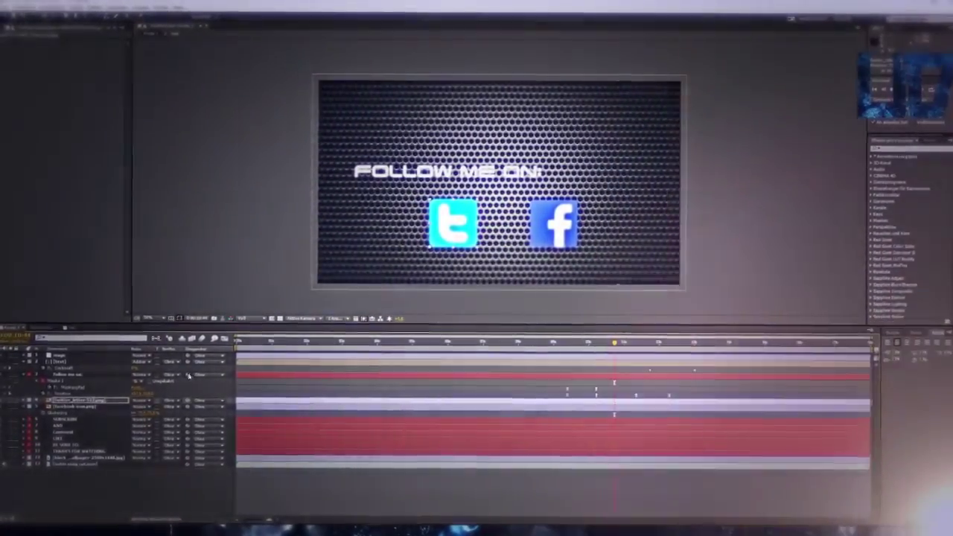
Step: Apply the Sapphire dissolve transition to the Facebook and Twitter icons and keyframe its dissolve percentage
{"action": "left_click", "coordinate": [82, 407]}
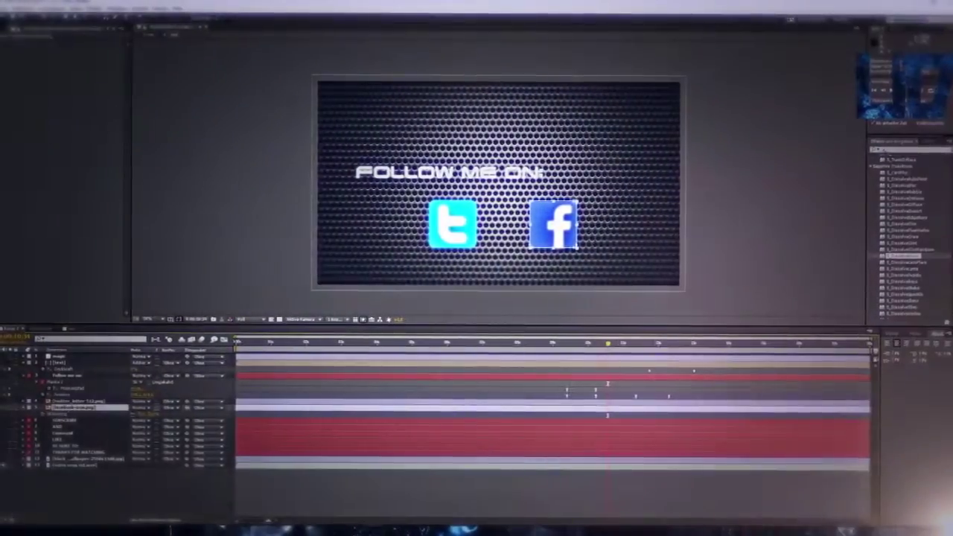
{"action": "double_click", "coordinate": [903, 255]}
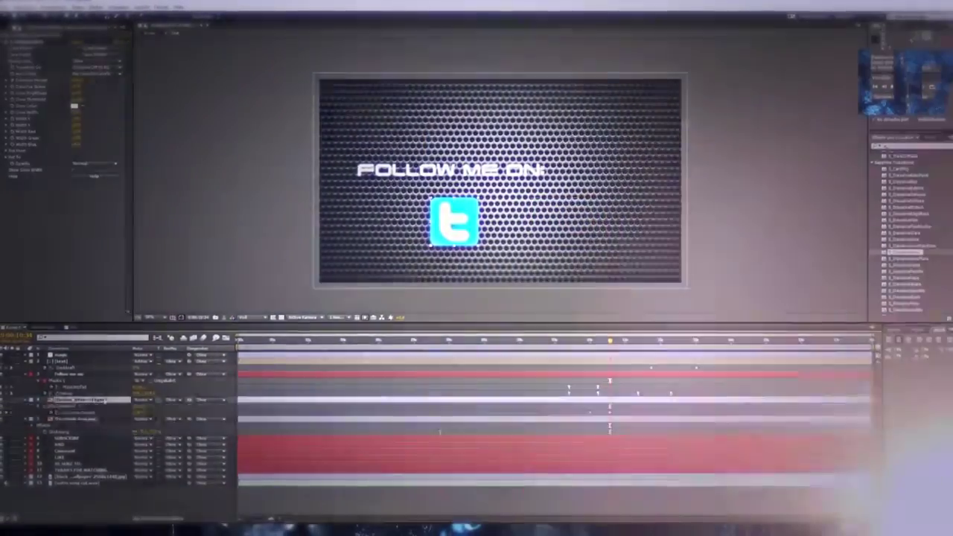
{"action": "right_click", "coordinate": [631, 416]}
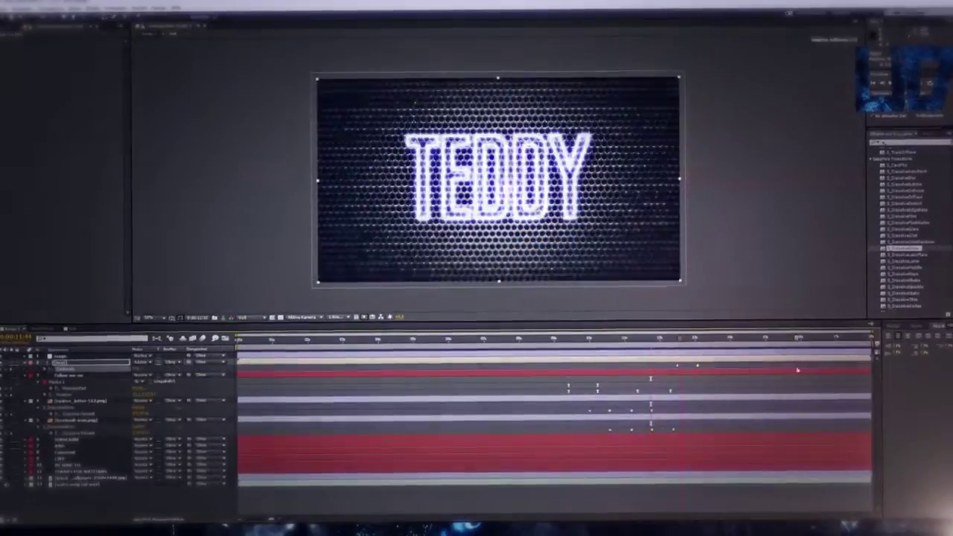
Step: Add a fade layer on top with opacity keyframes at the composition's start and end
{"action": "right_click", "coordinate": [138, 421]}
{"action": "left_click", "coordinate": [291, 447]}
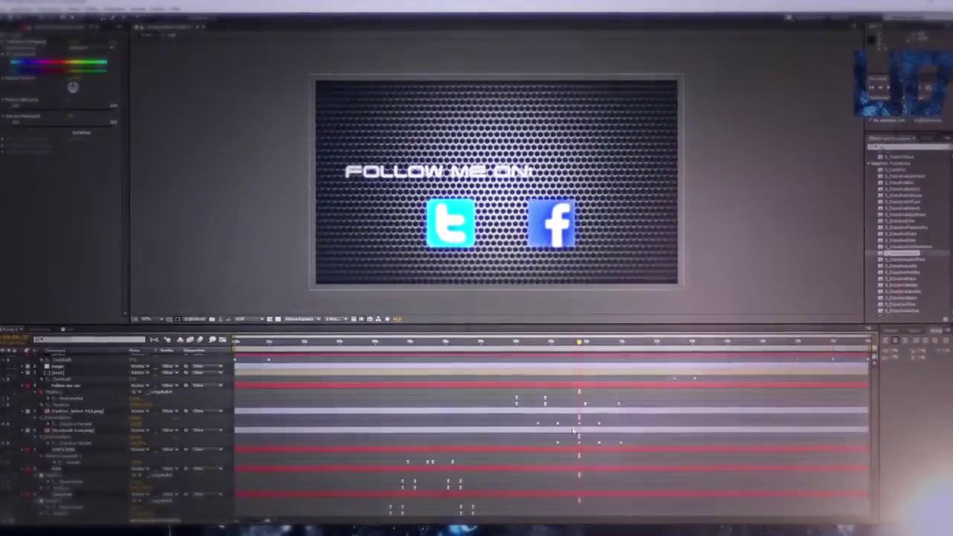
Step: Keyframe the opacity of the social icons to fade them out, and move the logo text's opacity keyframes earlier
{"action": "left_click", "coordinate": [624, 343]}
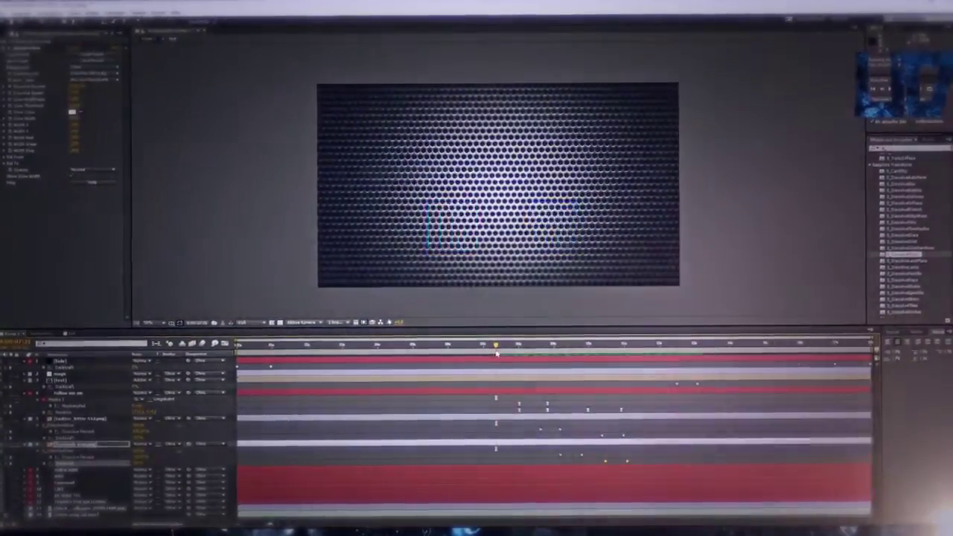
{"action": "left_click_drag", "start_coordinate": [675, 384], "coordinate": [638, 396]}
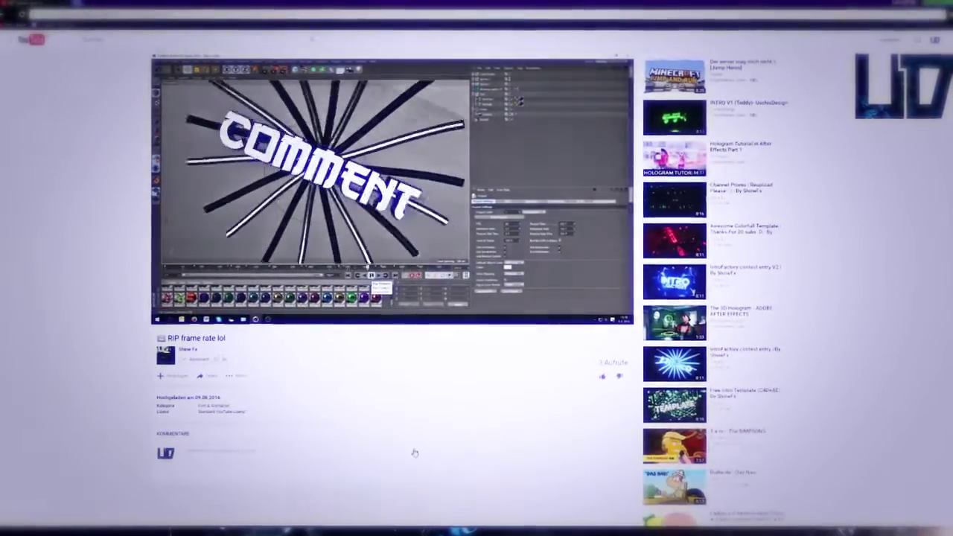
Step: Switch to YouTube and adjust the playback settings of the "RIP frame rate lol" video
{"action": "left_click", "coordinate": [598, 316]}
{"action": "left_click", "coordinate": [603, 294]}
{"action": "left_click", "coordinate": [603, 294]}
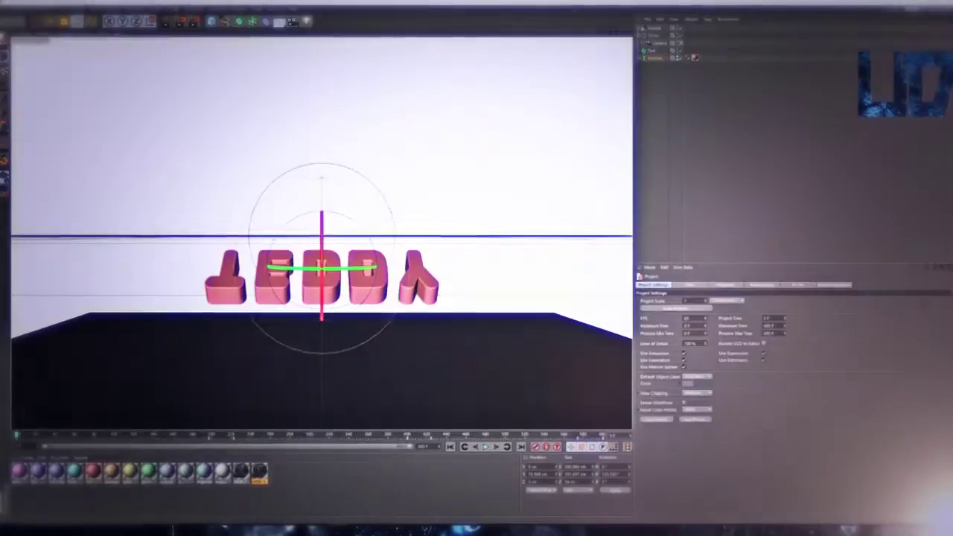
Step: Switch to Cinema 4D, play the 3D text animation and return to its start
{"action": "key", "text": "space"}
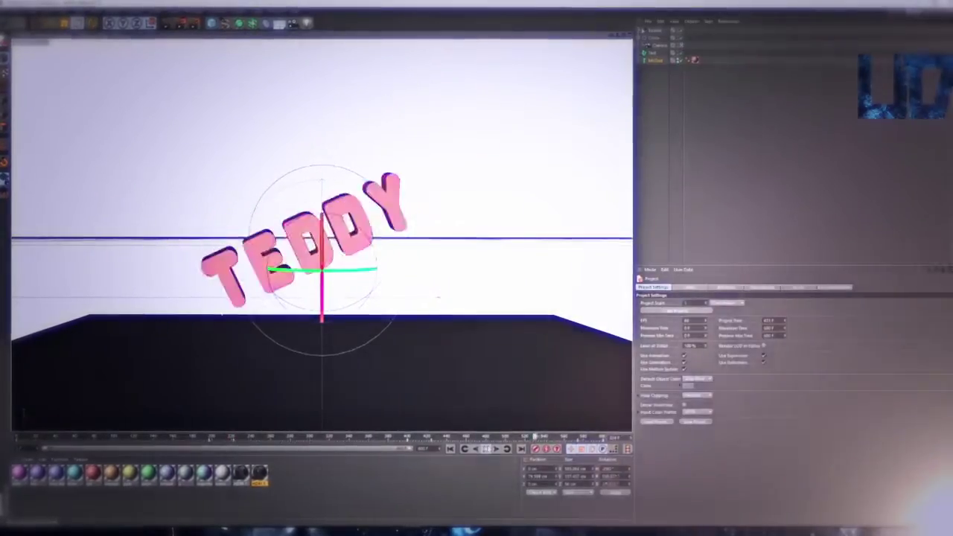
{"action": "left_click_drag", "start_coordinate": [535, 437], "coordinate": [450, 451]}
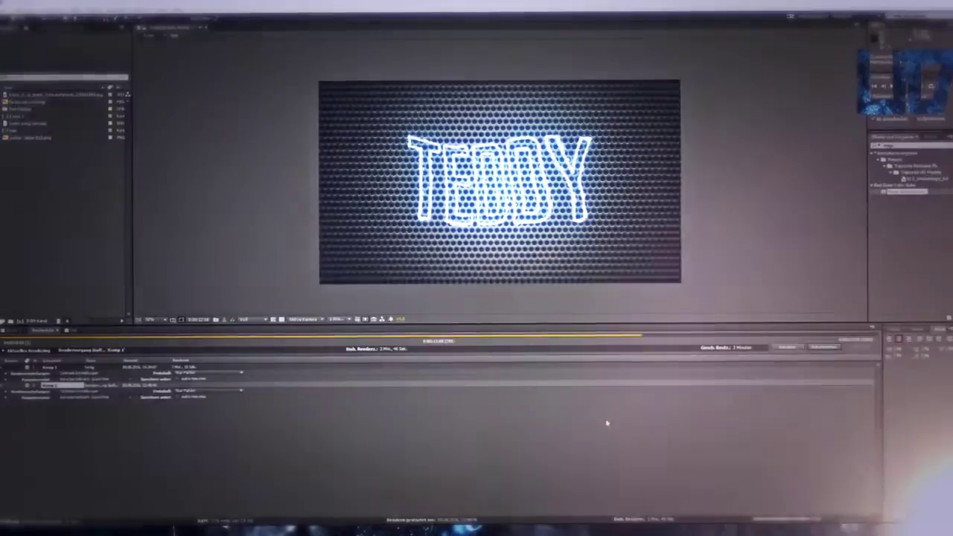